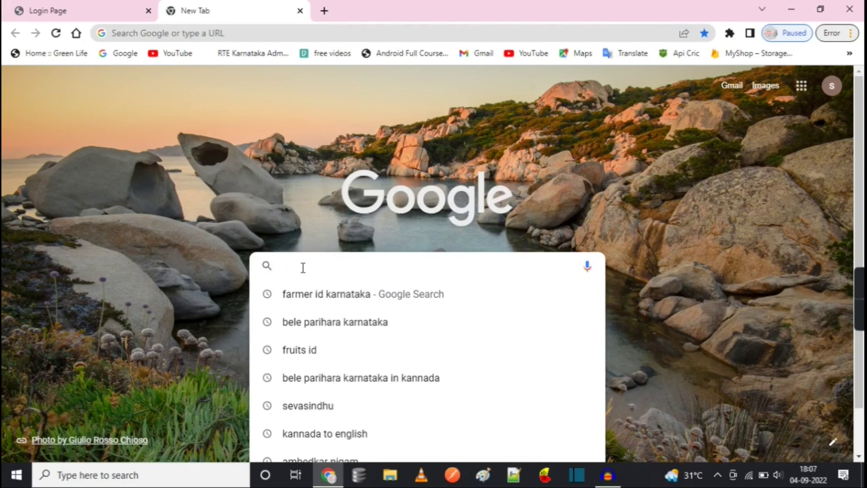
Search Google for 'farmer id karnataka' and open the fruits.karnataka.gov.in result
click(306, 300)
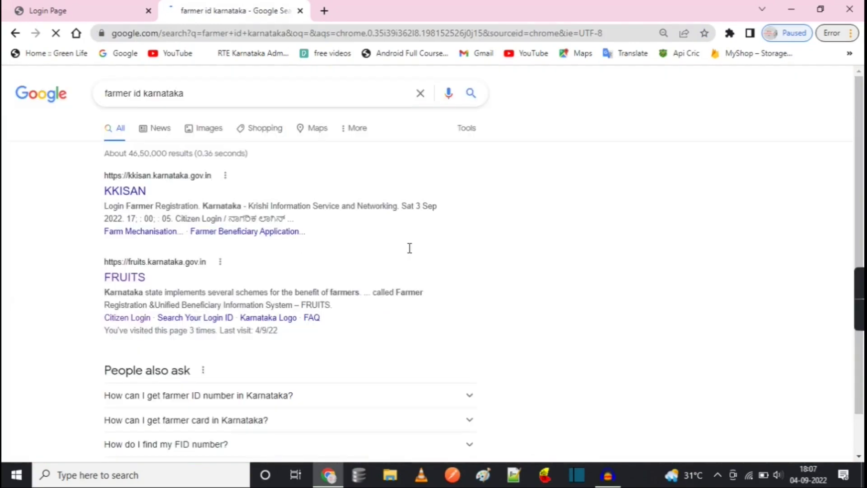
click(126, 279)
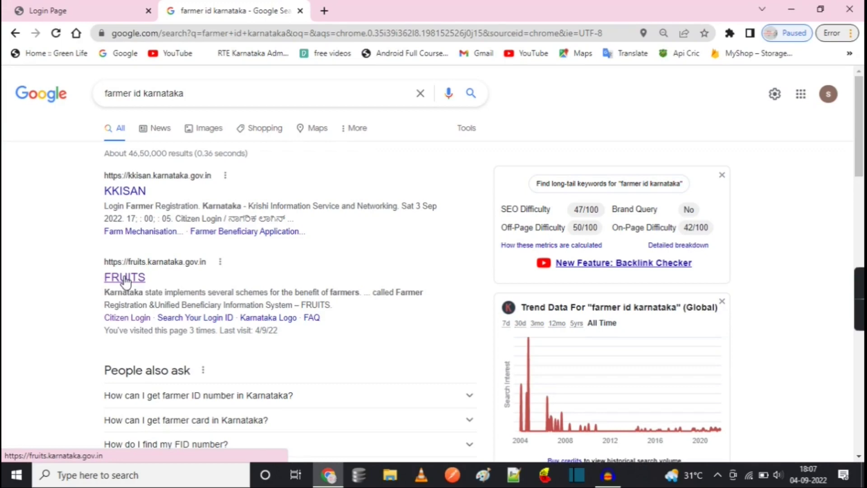
click(129, 279)
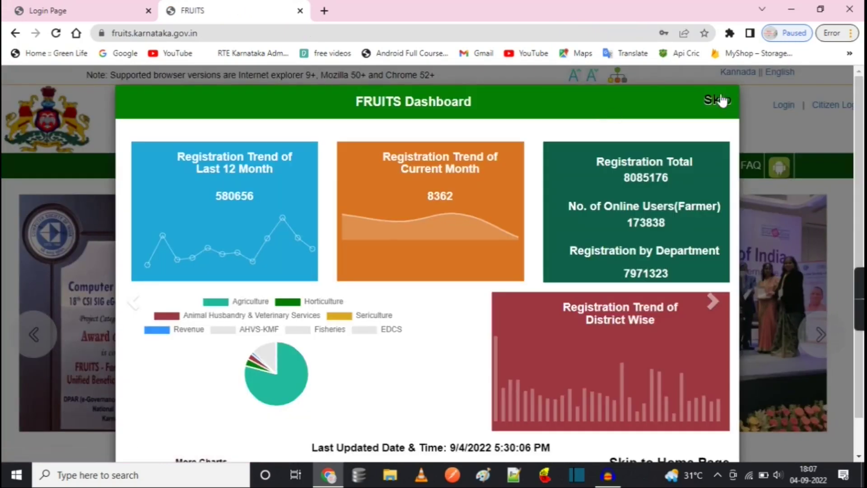
Skip the dashboard popup, go to Citizen Login, and start a Citizen Registration
click(718, 101)
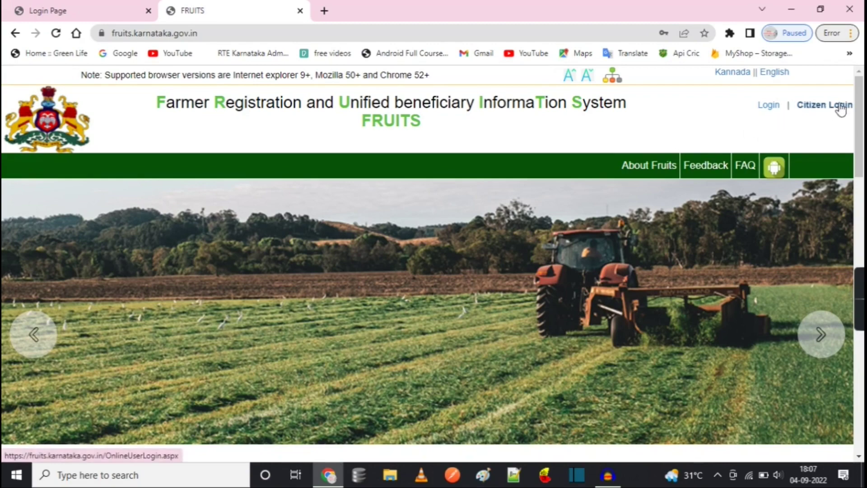
click(826, 106)
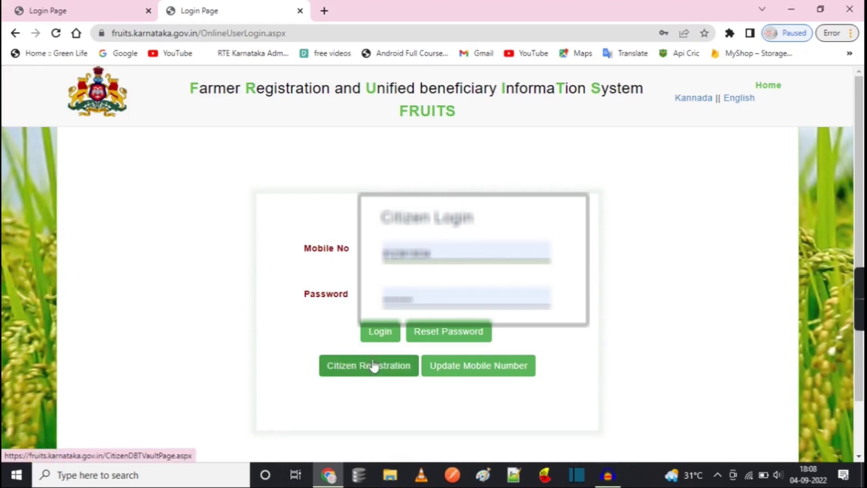
click(353, 367)
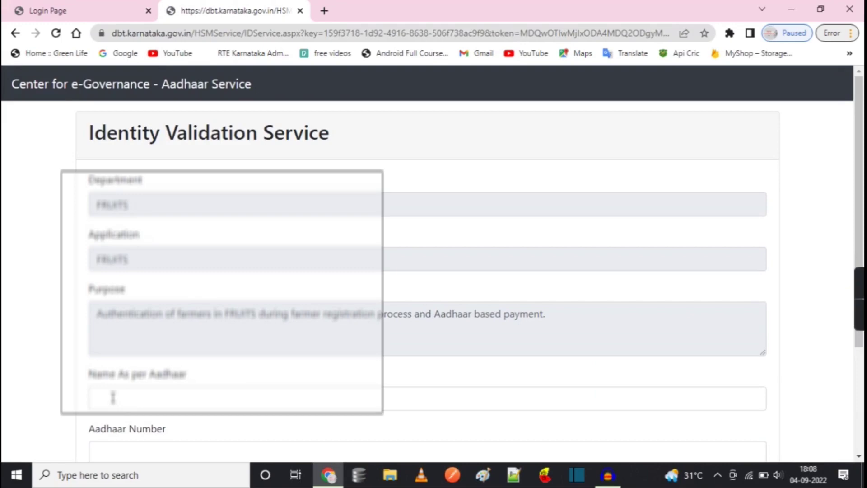
Fill in the farmer's name as per Aadhaar and the Aadhaar number
click(114, 398)
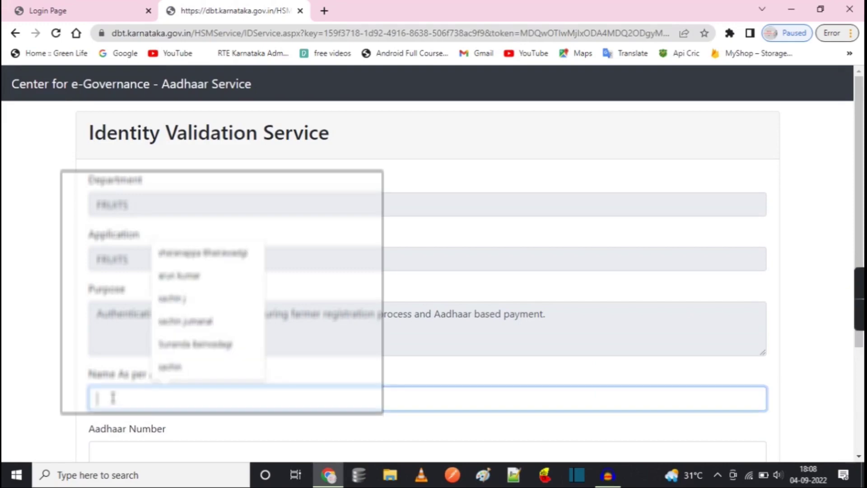
click(64, 382)
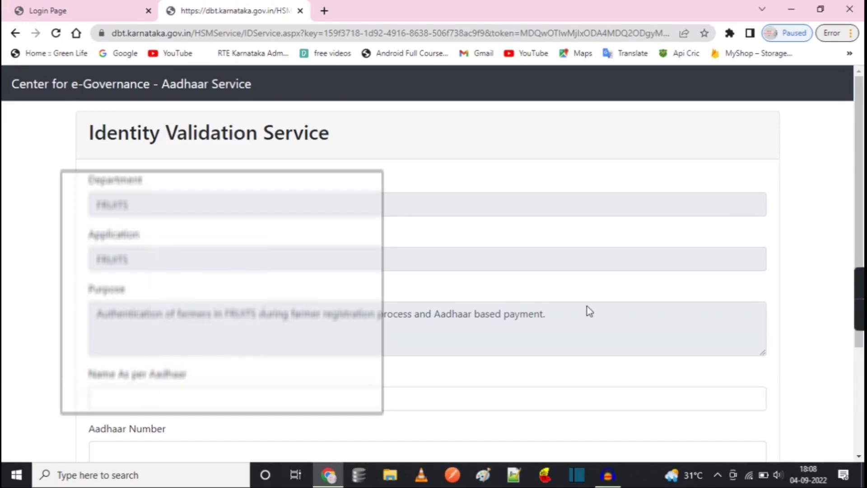
scroll(847, 235, down, 2)
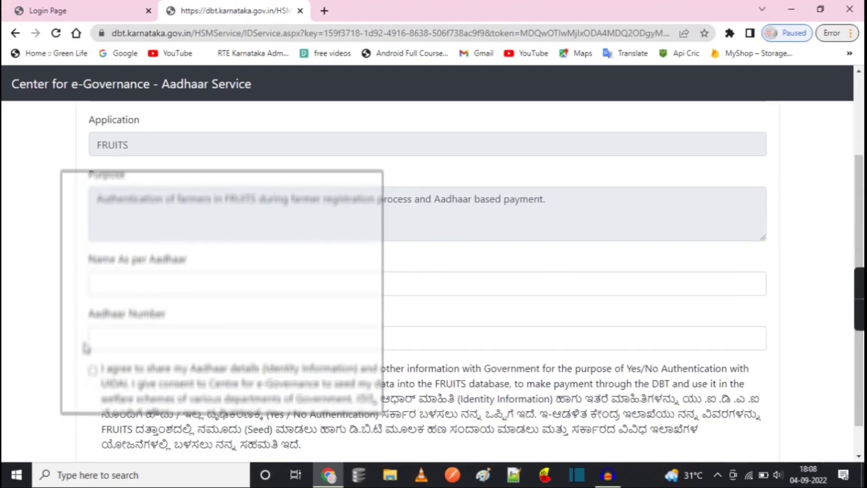
click(122, 280)
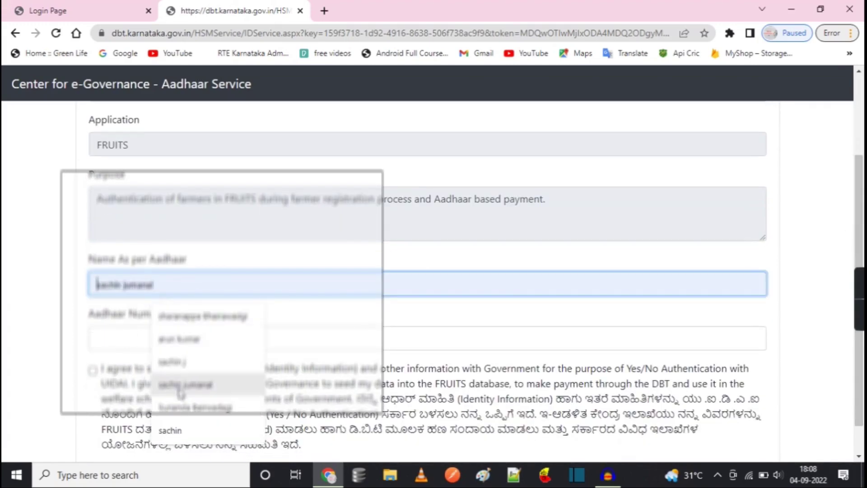
click(136, 357)
click(131, 344)
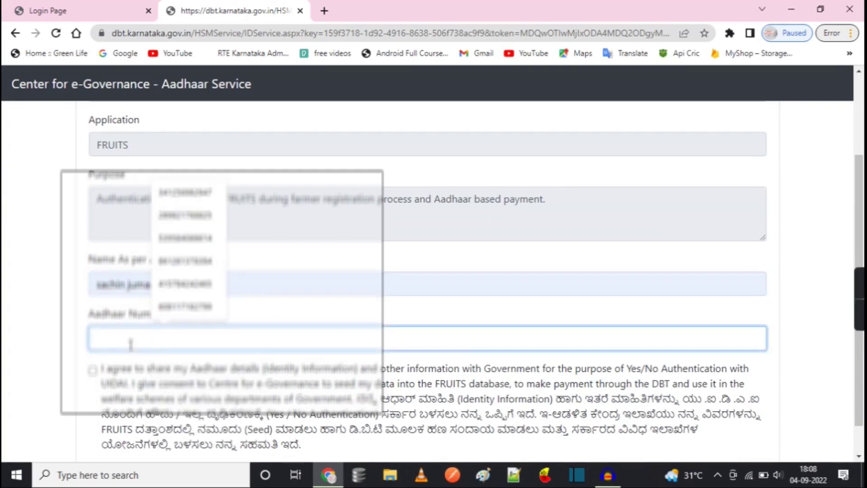
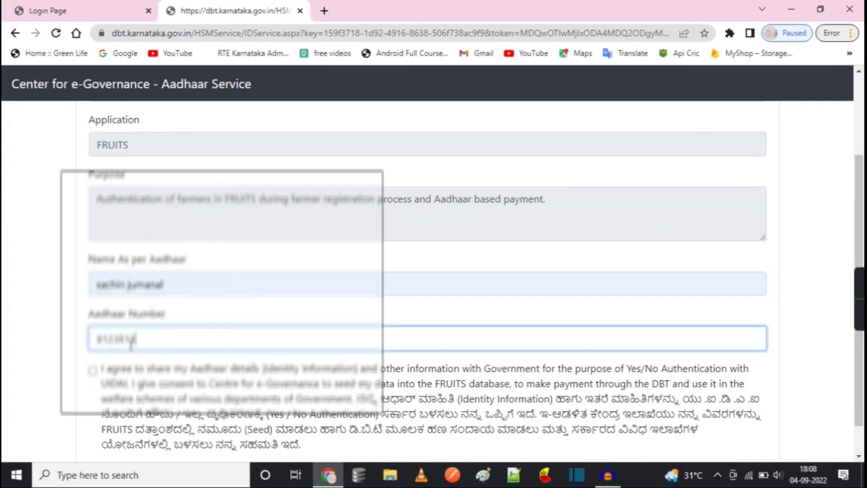
Tick the consent box, correct the Aadhaar number, and submit it for validation
click(94, 379)
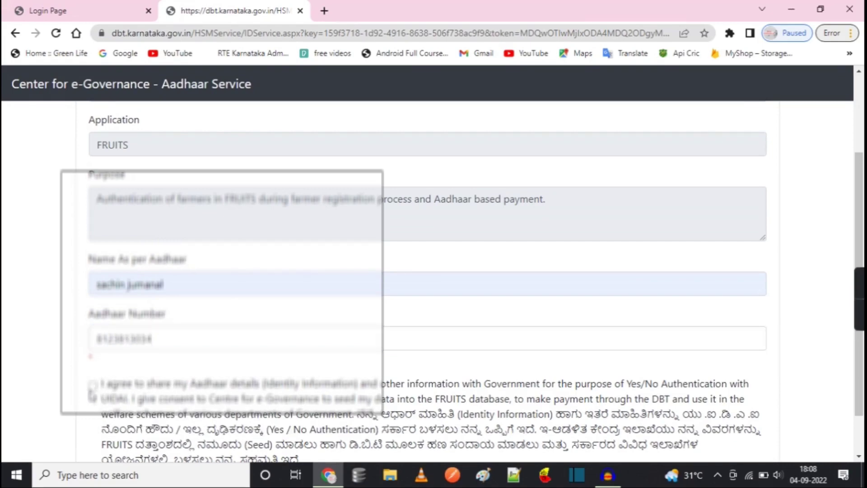
click(93, 386)
double_click(105, 339)
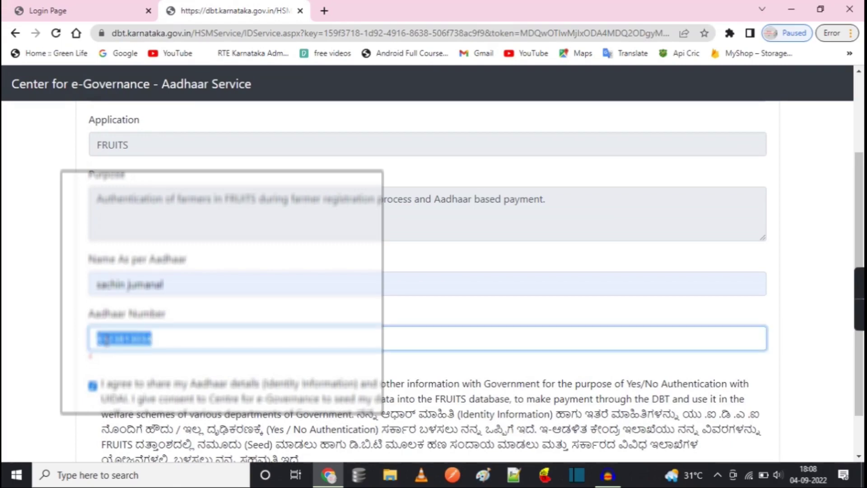
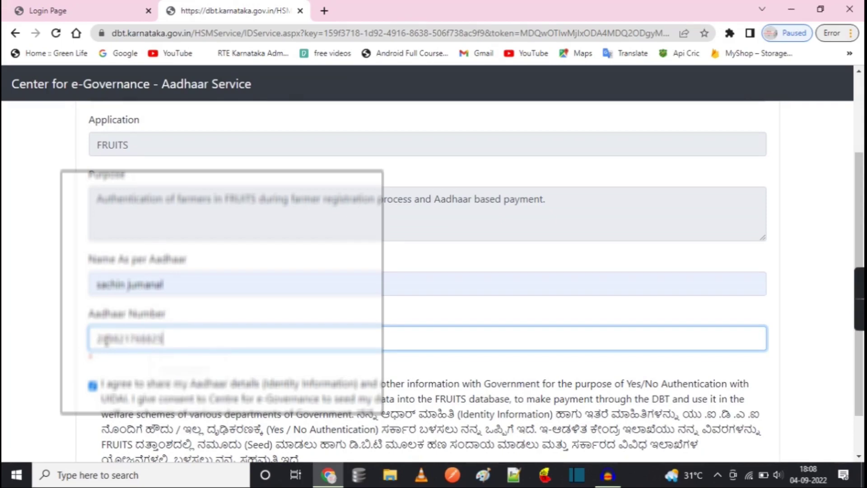
click(94, 414)
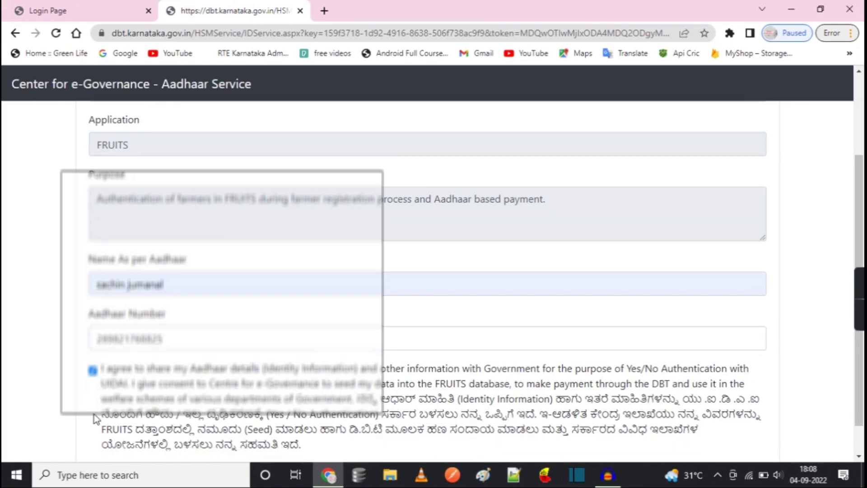
scroll(94, 413, down, 1)
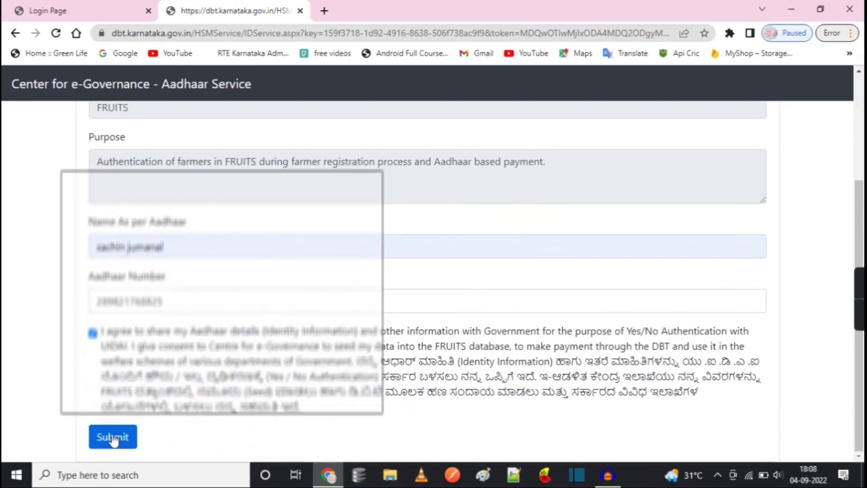
click(107, 443)
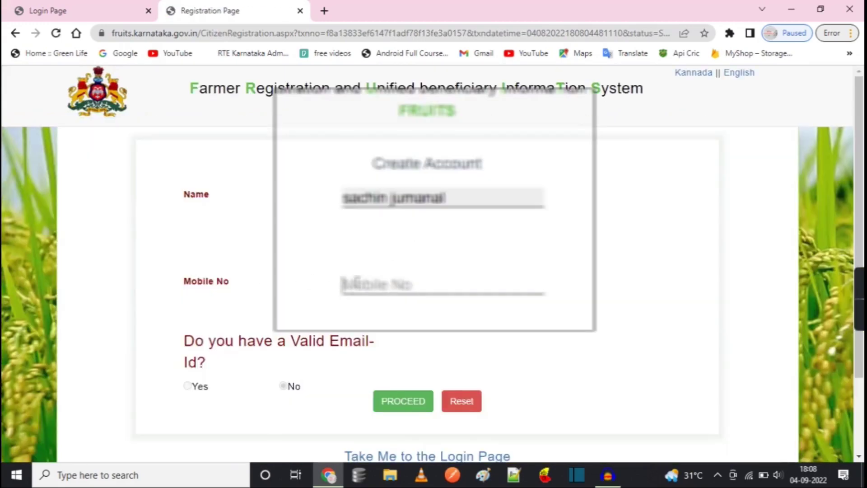
Enter the farmer's mobile number, continue, and dismiss the 'already has account' warning
click(342, 283)
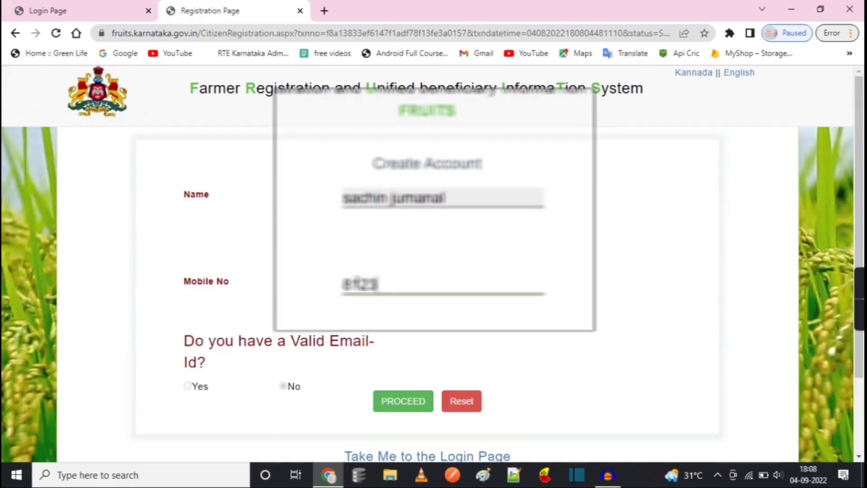
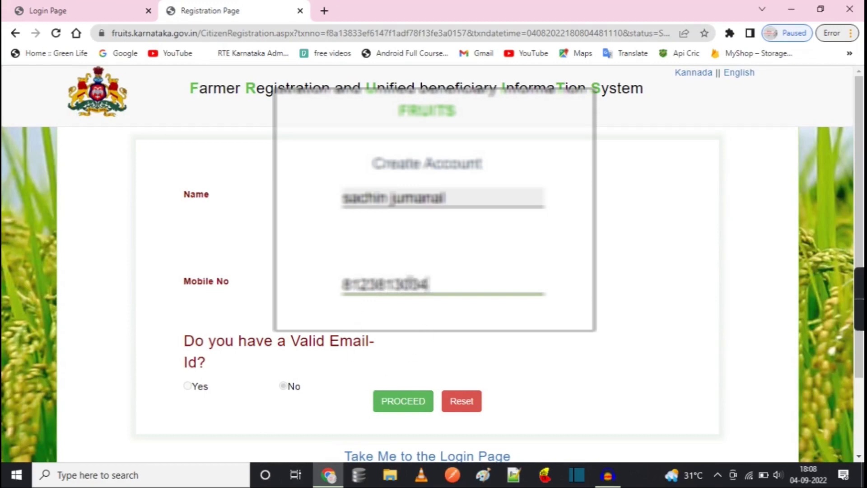
click(403, 402)
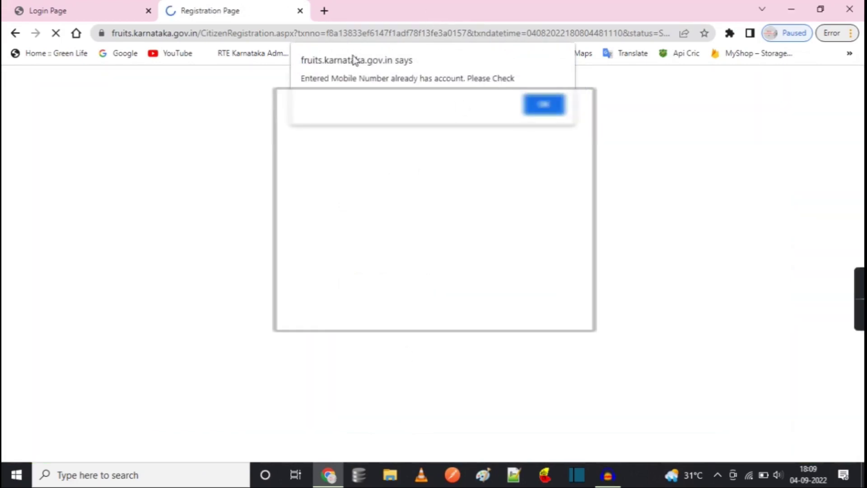
click(544, 104)
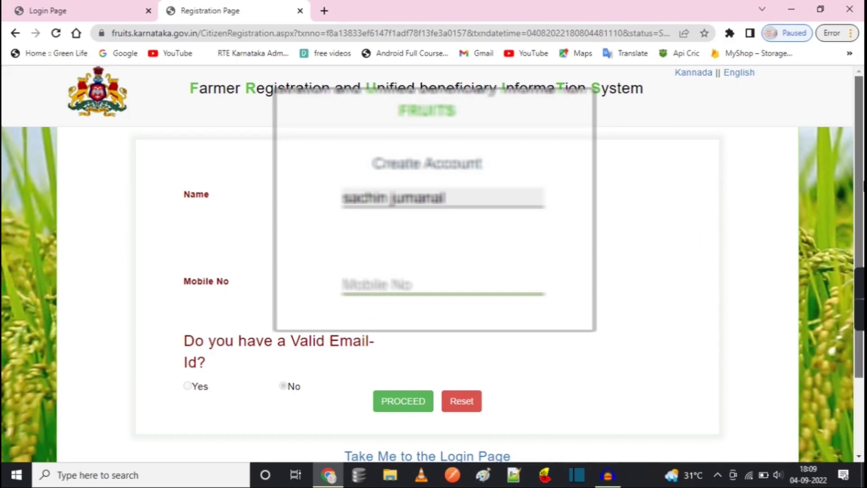
drag(860, 225, 859, 301)
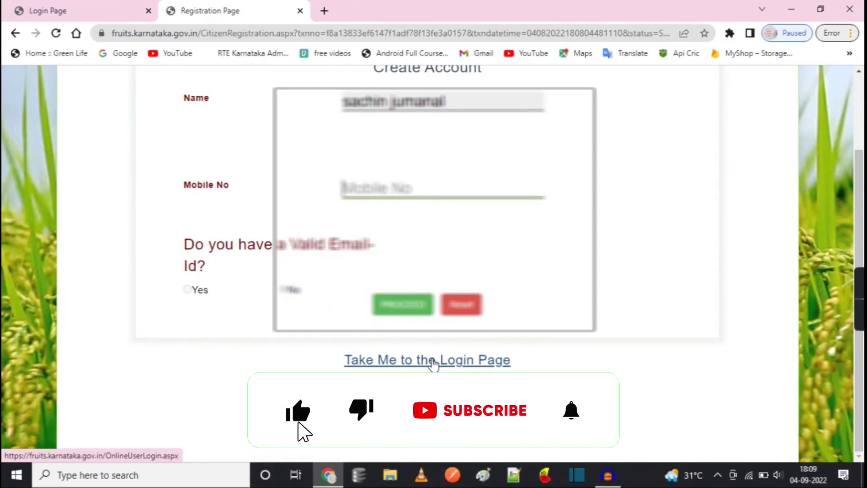
Log in with the existing citizen account and open REGISTRATION > Online Registration
click(374, 361)
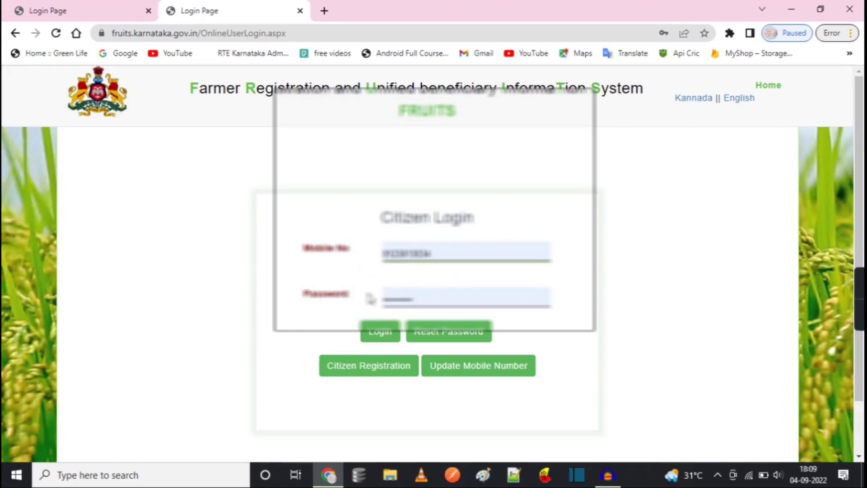
click(384, 334)
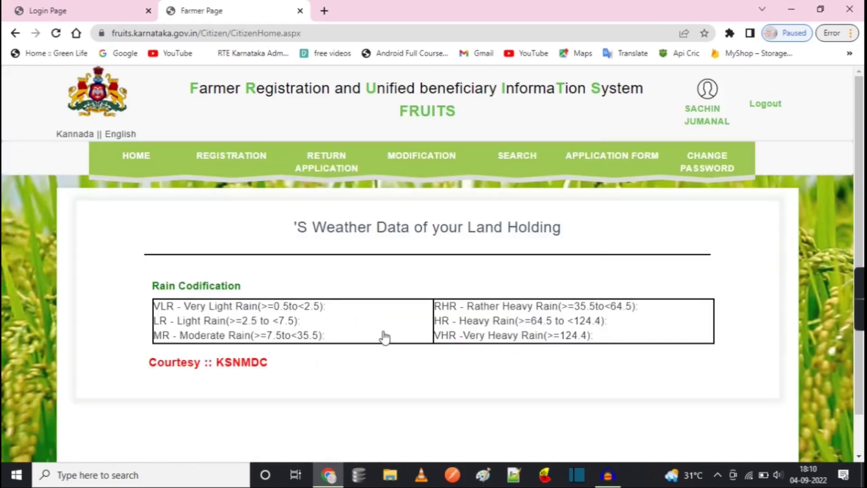
mouse_move(228, 167)
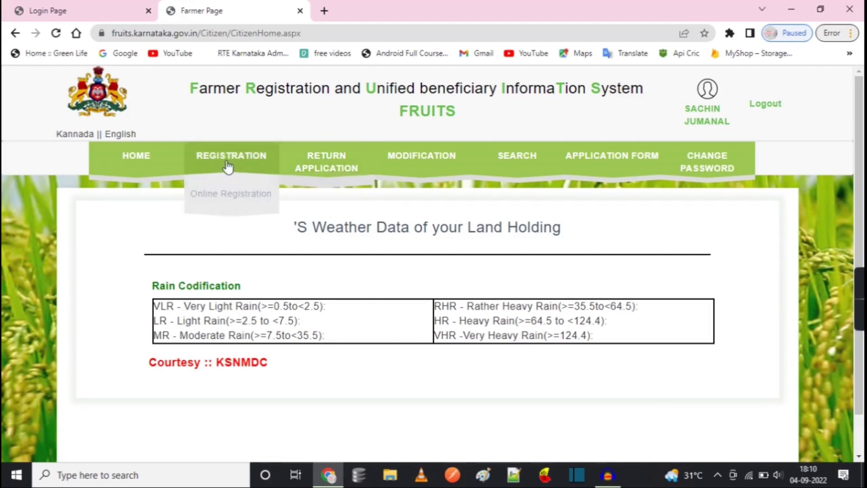
click(233, 194)
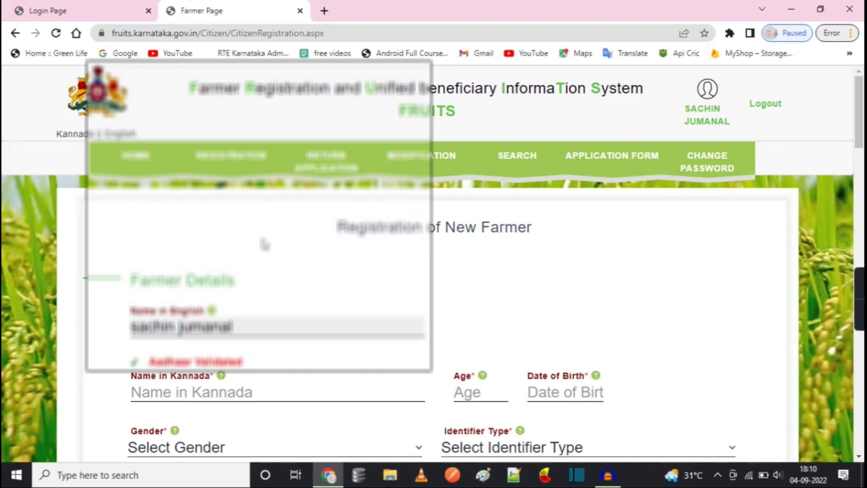
Choose S/o as the Identifier Type and move to the Kannada and English Identifier Name fields
scroll(264, 244, down, 2)
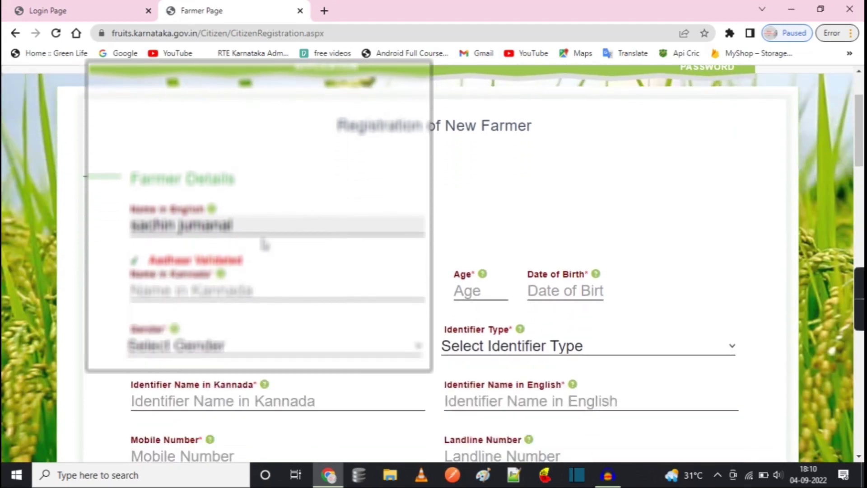
click(142, 229)
click(464, 355)
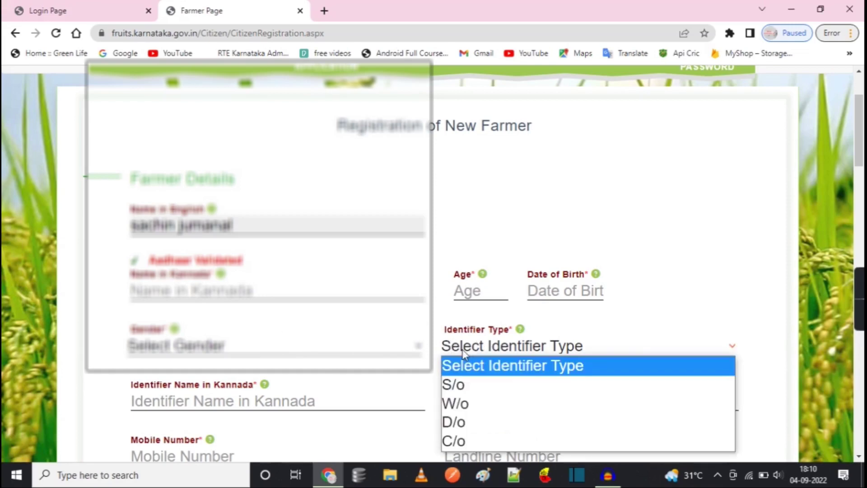
click(296, 390)
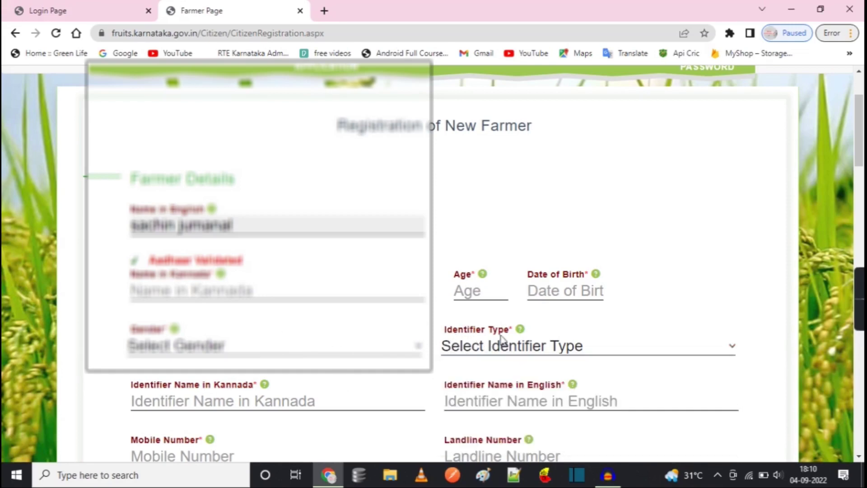
click(471, 351)
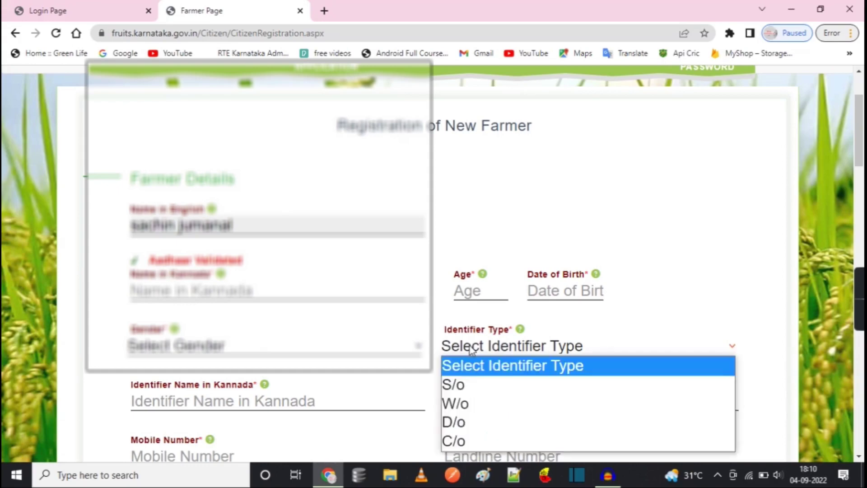
click(471, 385)
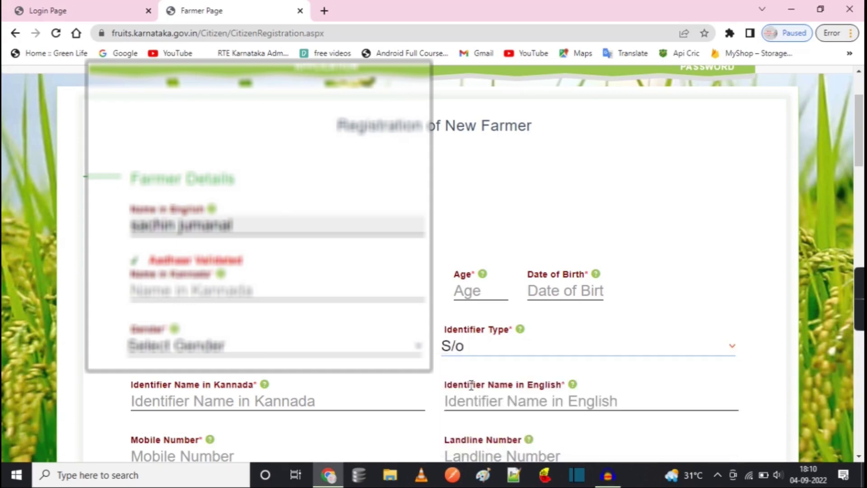
click(263, 395)
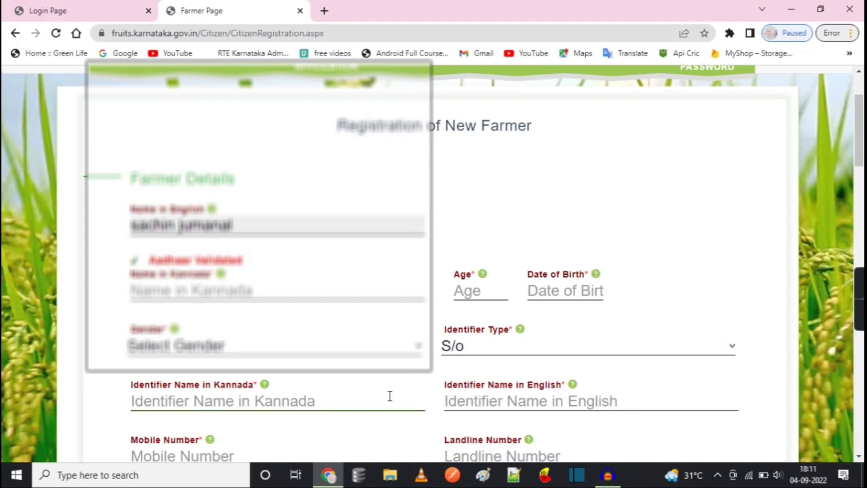
click(504, 401)
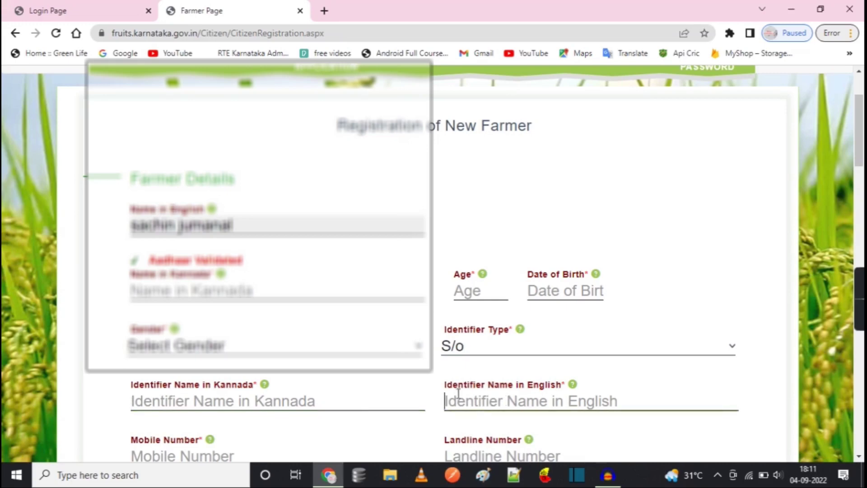
click(432, 387)
scroll(434, 389, down, 1)
scroll(431, 387, down, 4)
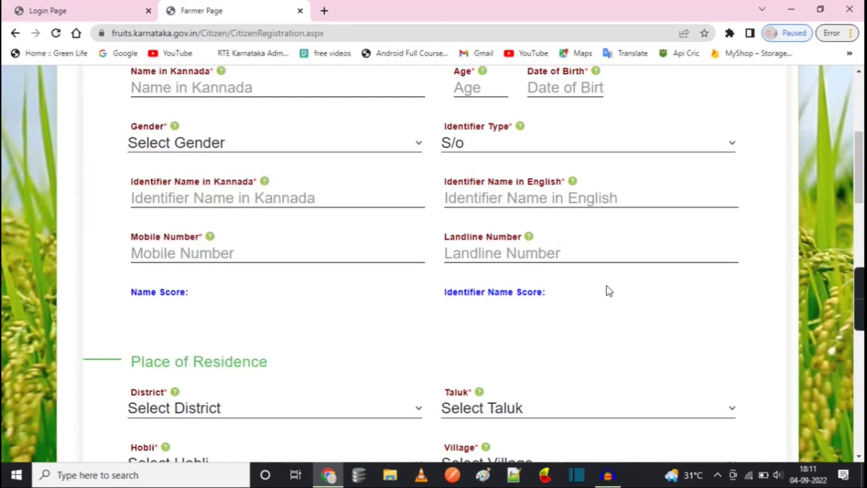
Choose ಉತ್ತರ ಕನ್ನಡ (Uttara Kannada) as the Place of Residence district
scroll(736, 189, down, 5)
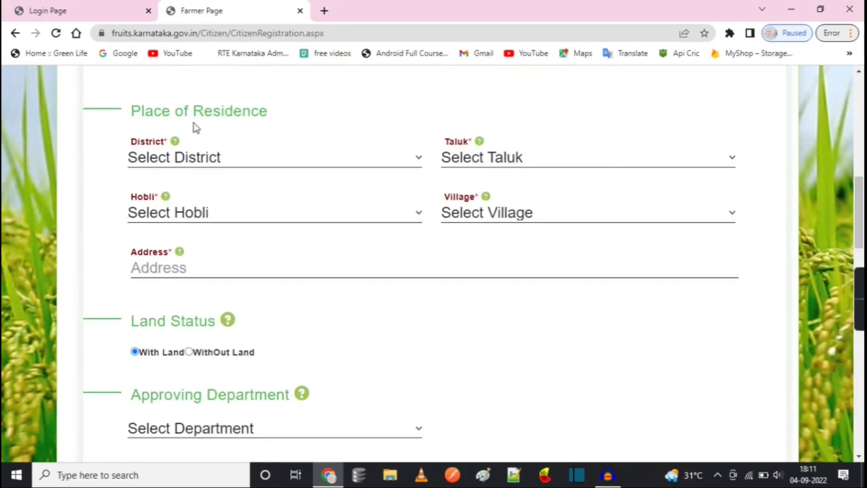
click(208, 159)
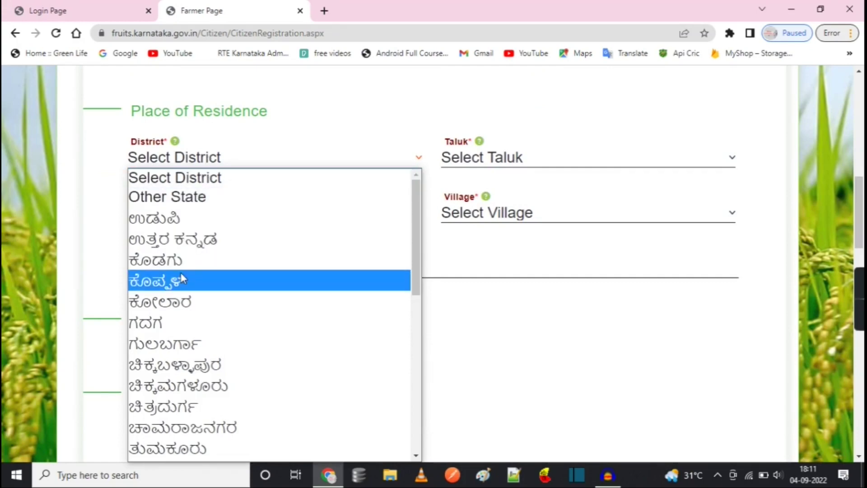
click(176, 242)
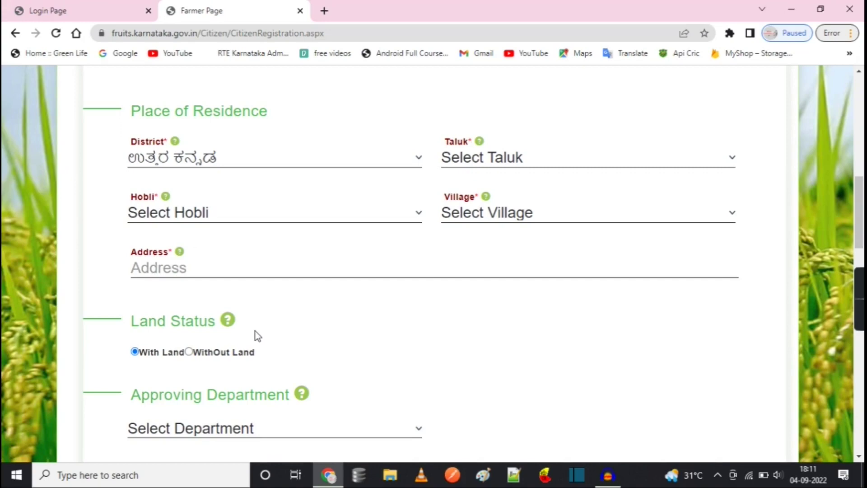
scroll(255, 333, down, 3)
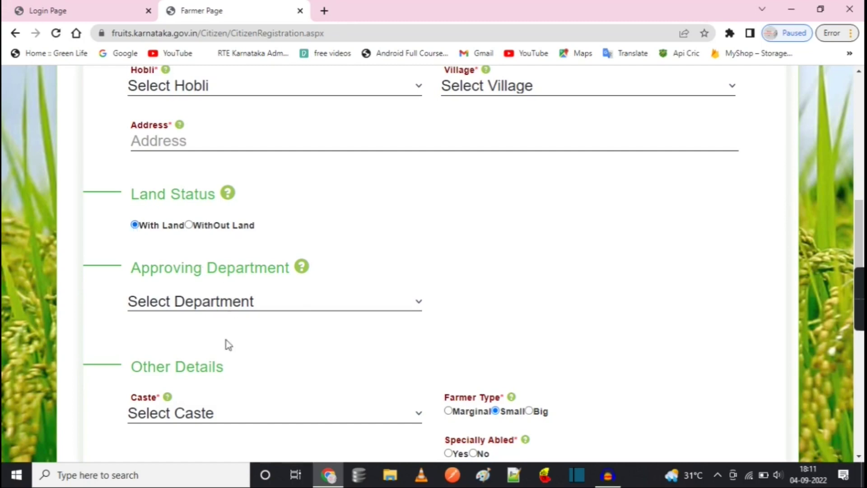
Set Approving Department to Agriculture and the farmer's Caste to OBC
click(209, 305)
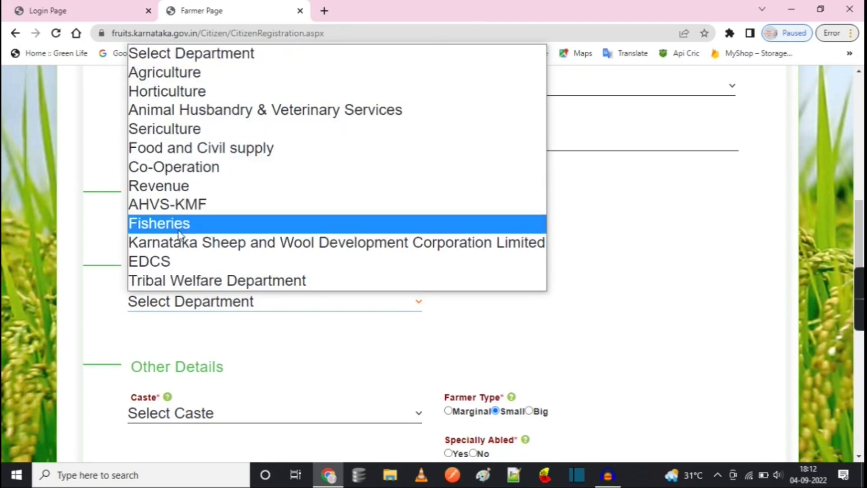
click(183, 74)
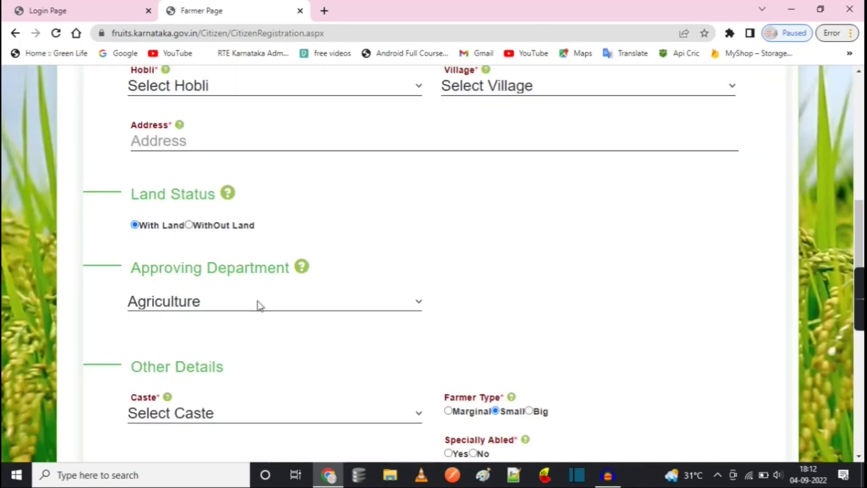
scroll(285, 355, down, 5)
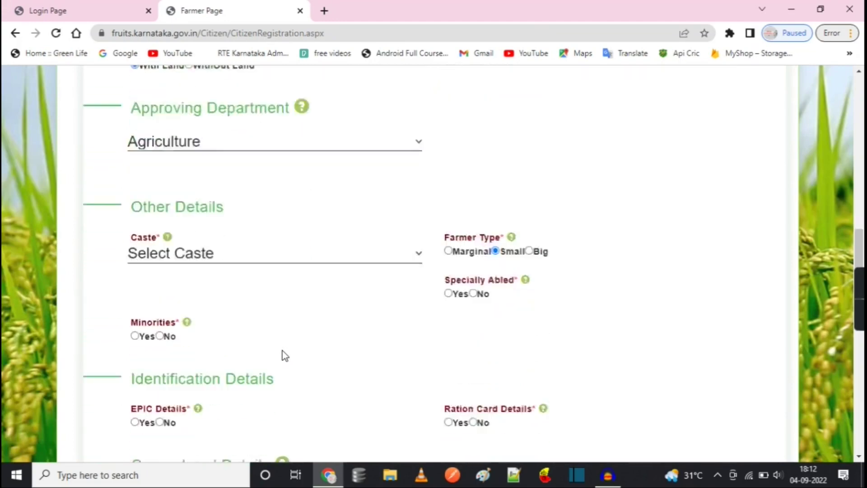
click(197, 188)
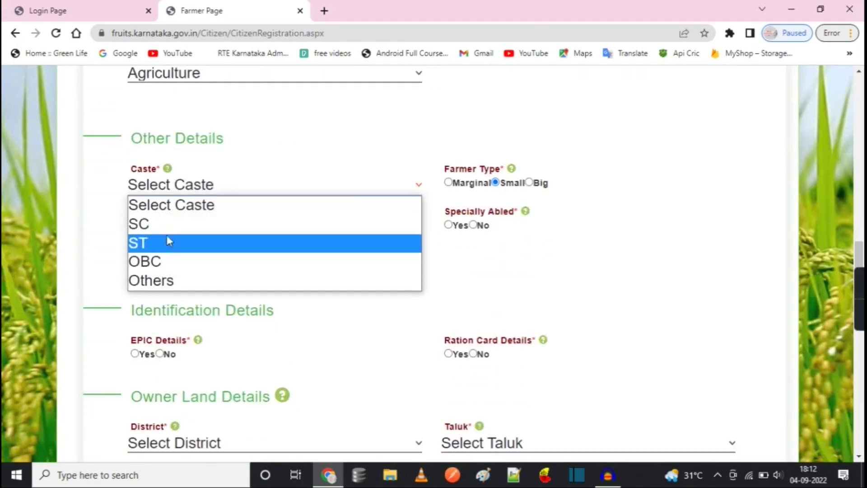
click(170, 269)
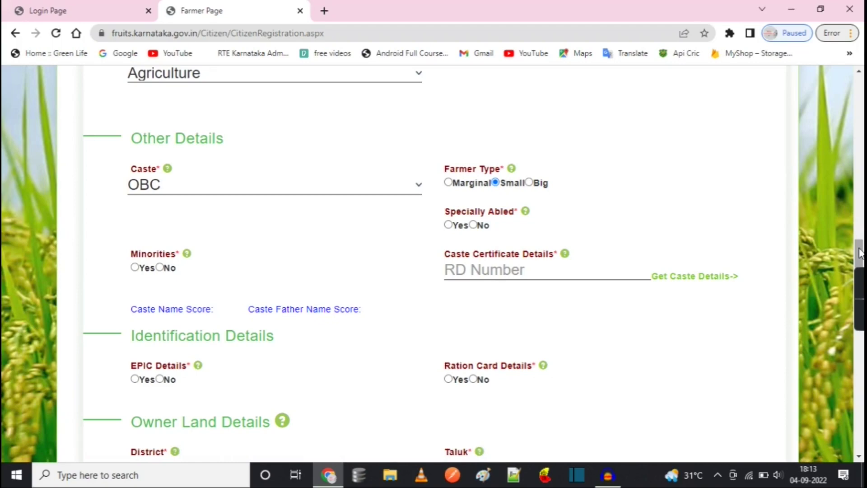
Set EPIC Details to No and Ration Card Details to Yes, checking the empty ration card District and Name lists
scroll(676, 261, down, 4)
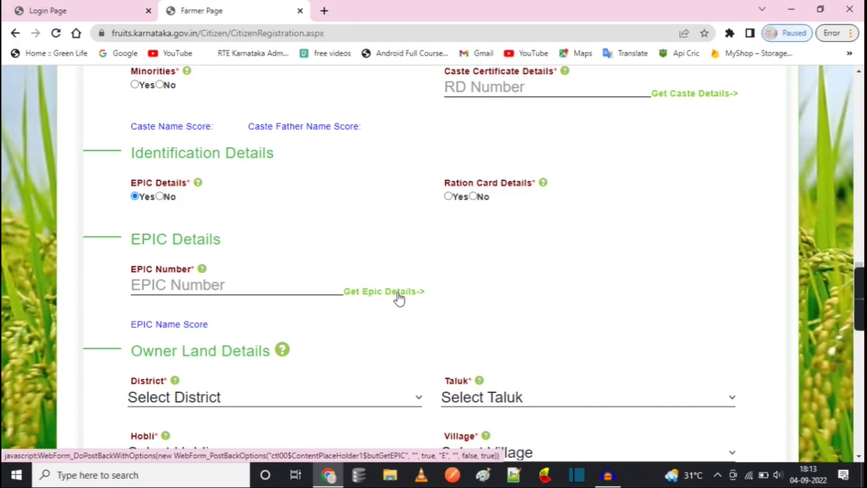
click(160, 197)
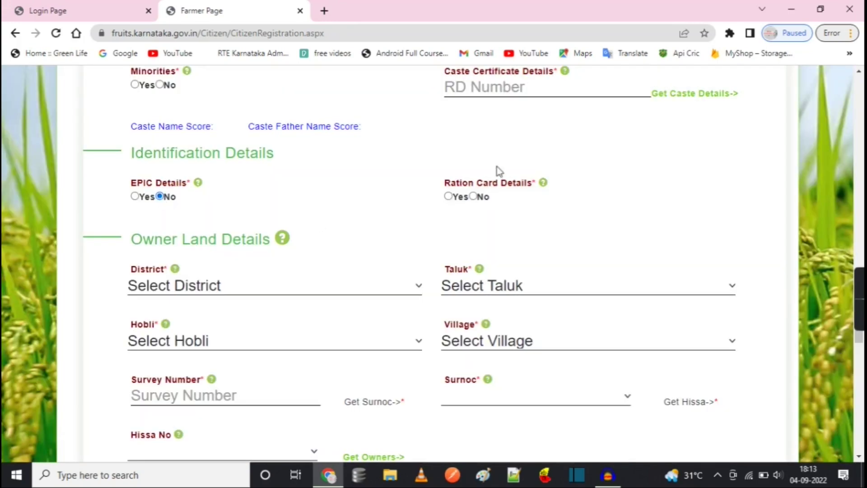
mouse_move(542, 183)
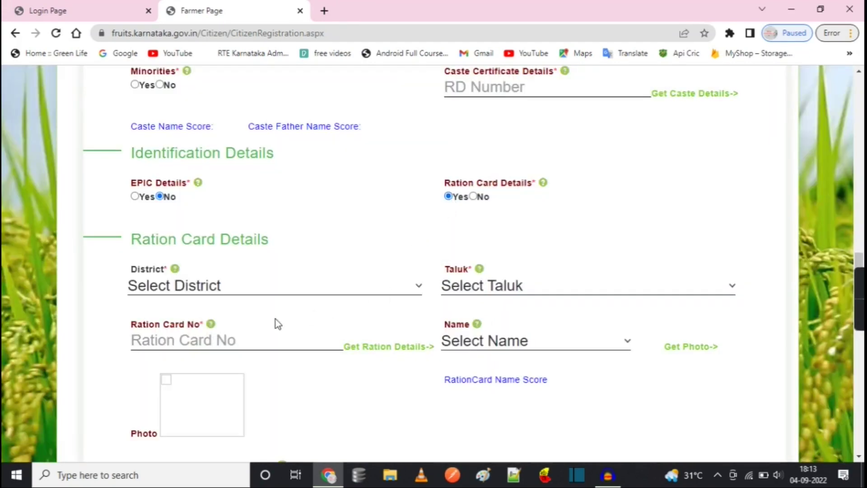
click(234, 287)
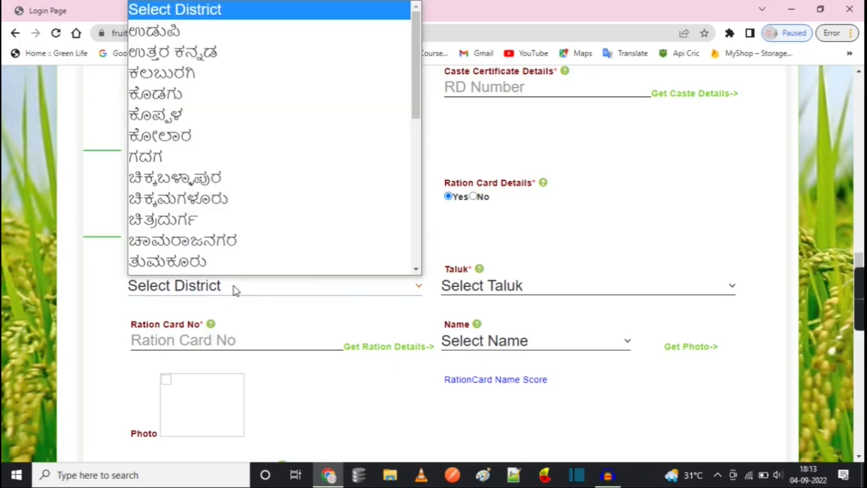
click(481, 263)
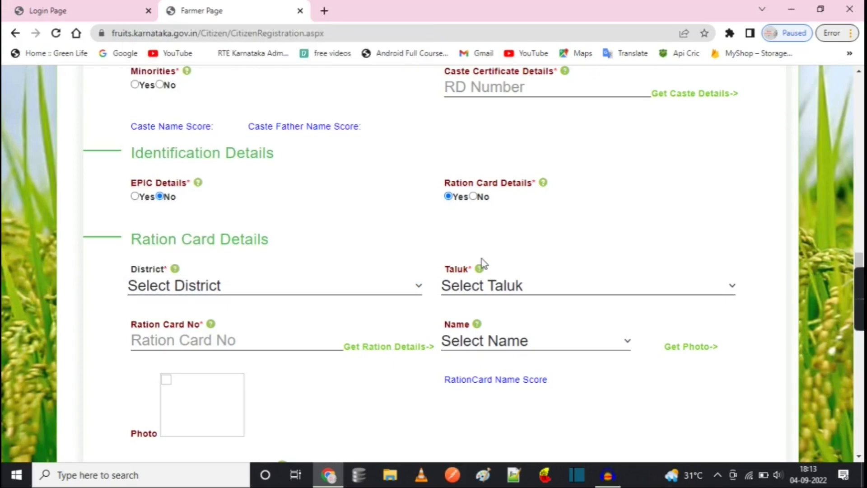
click(216, 341)
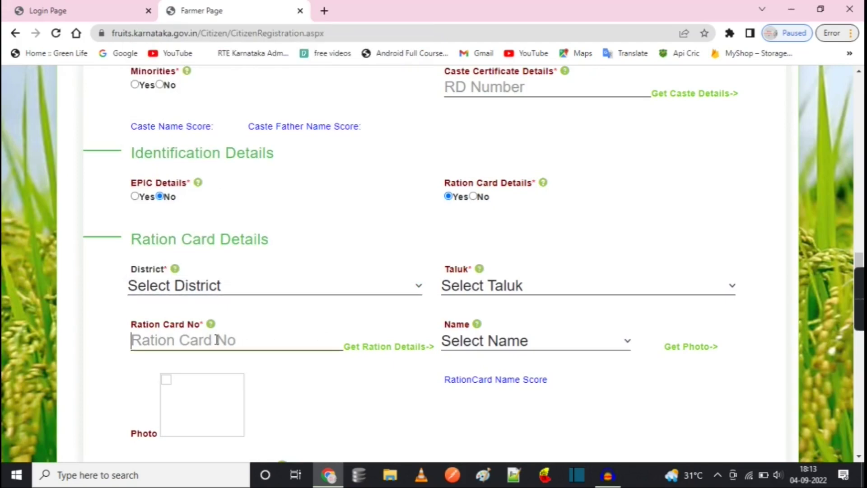
click(462, 342)
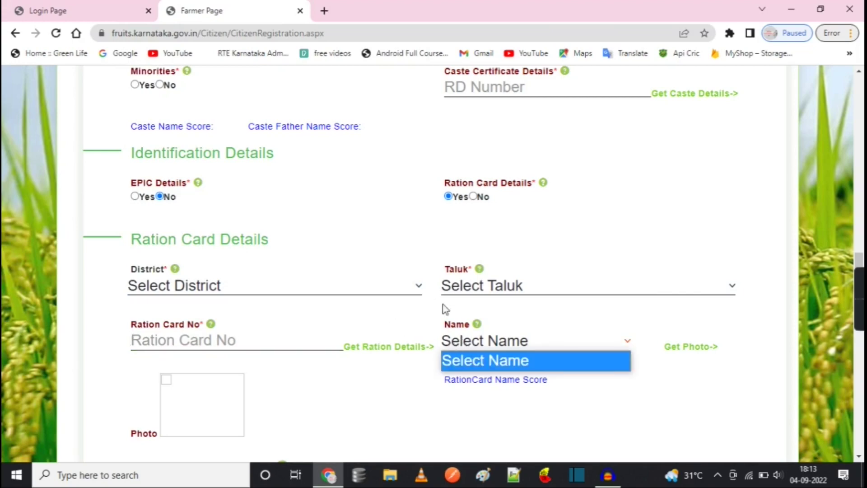
click(395, 322)
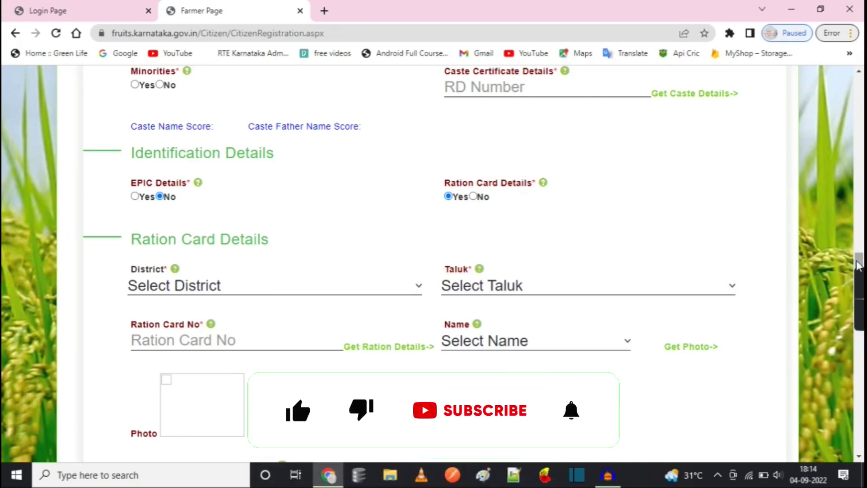
scroll(858, 275, down, 1)
scroll(858, 274, down, 3)
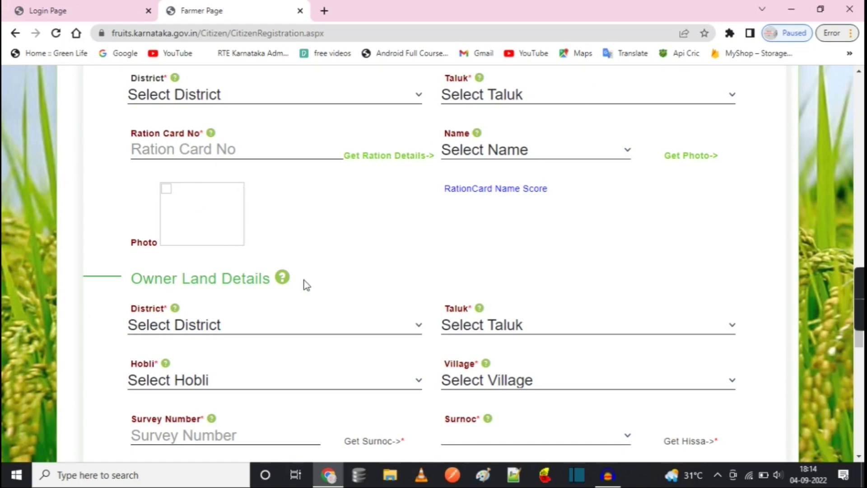
scroll(307, 284, down, 3)
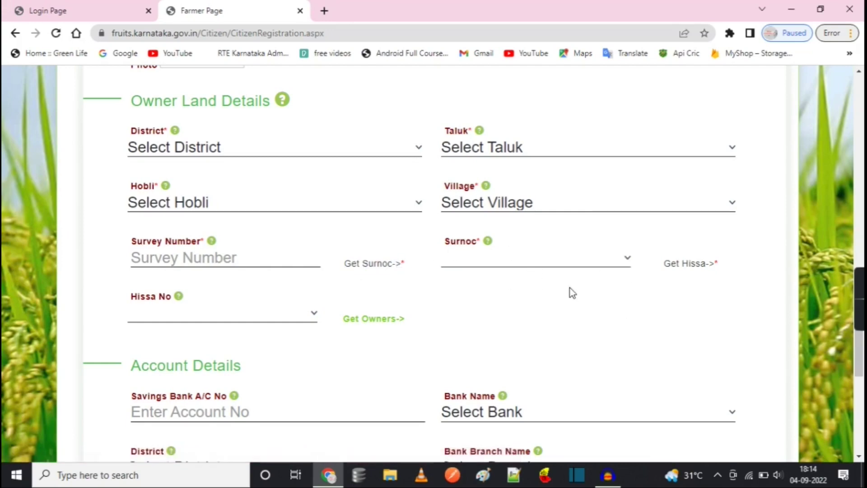
click(625, 257)
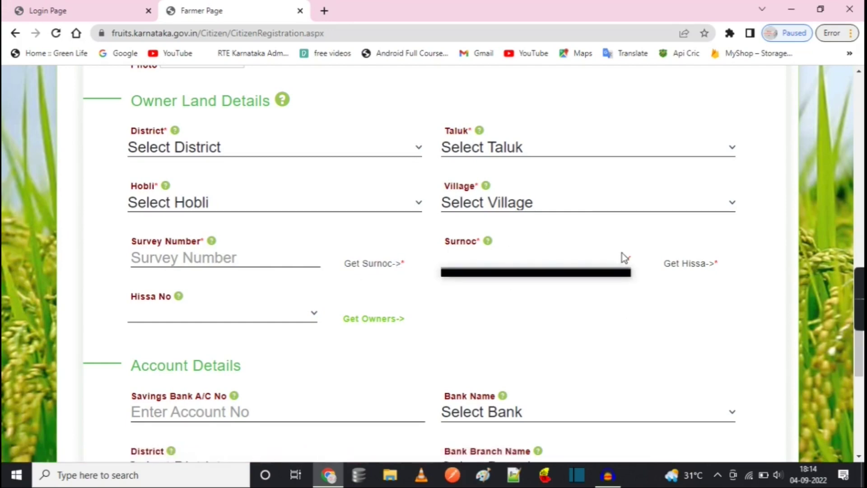
click(557, 228)
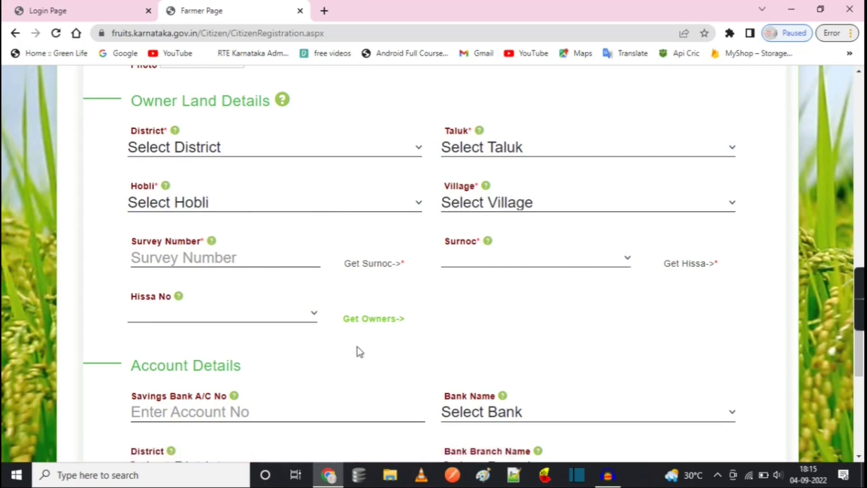
scroll(356, 347, down, 5)
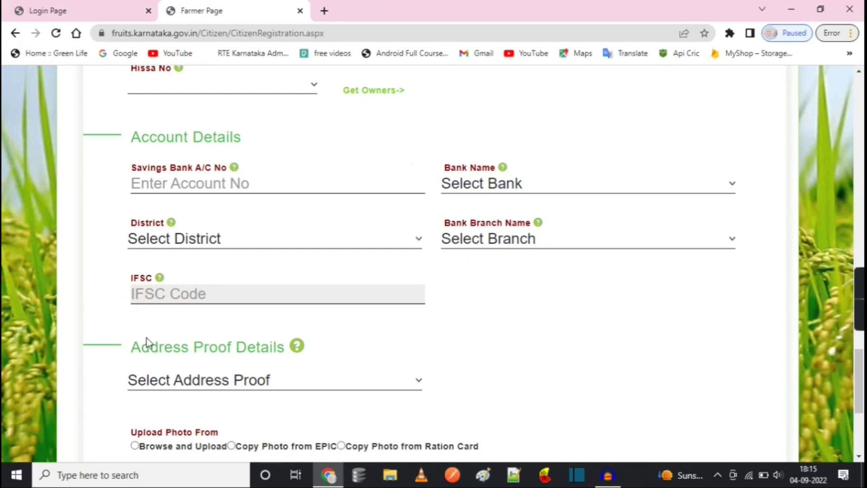
scroll(148, 338, down, 2)
scroll(147, 337, down, 3)
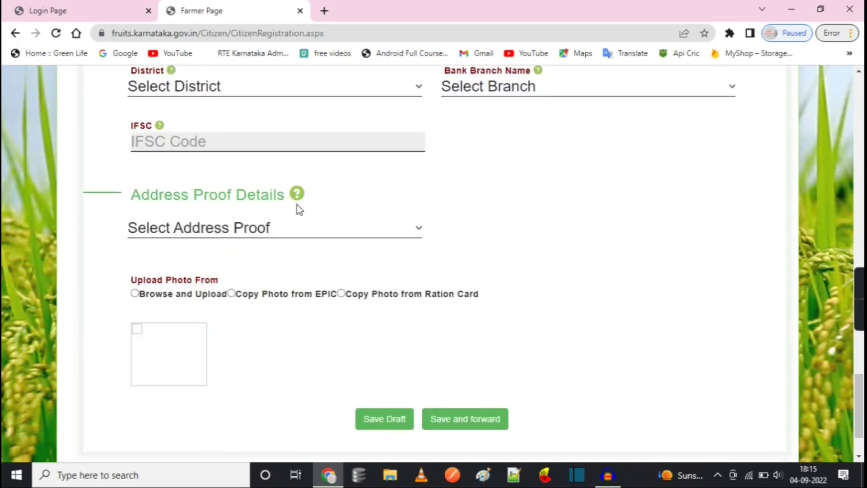
Choose Ration Card as the address proof
click(203, 233)
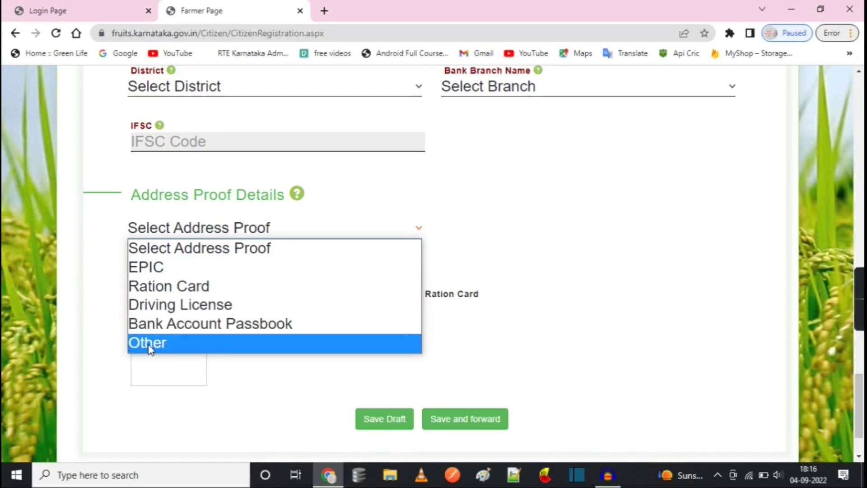
click(167, 287)
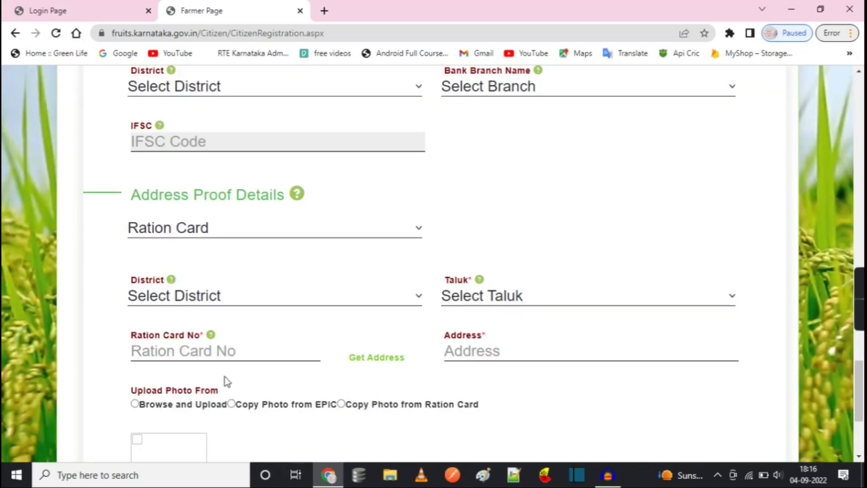
scroll(227, 382, down, 4)
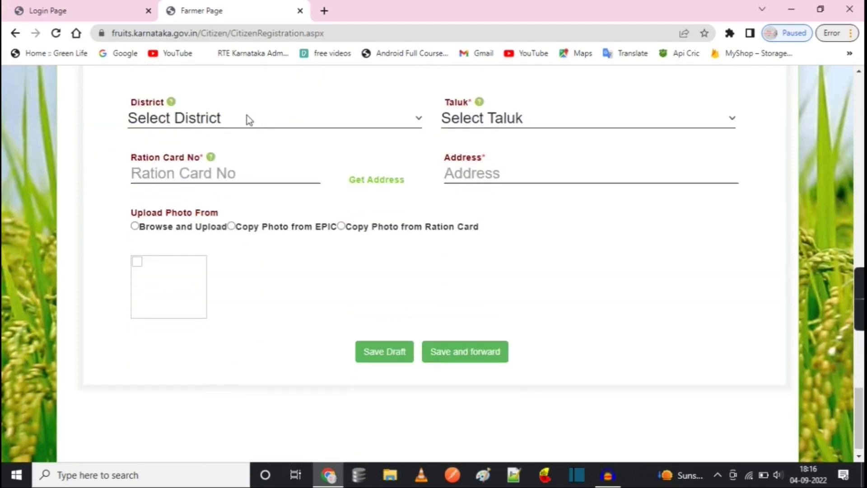
Open the address-proof District dropdown and look through the available districts
click(237, 115)
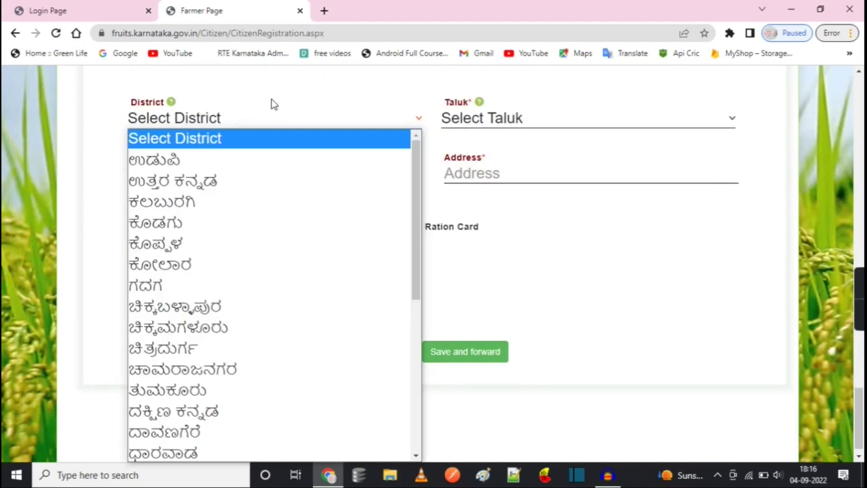
click(289, 97)
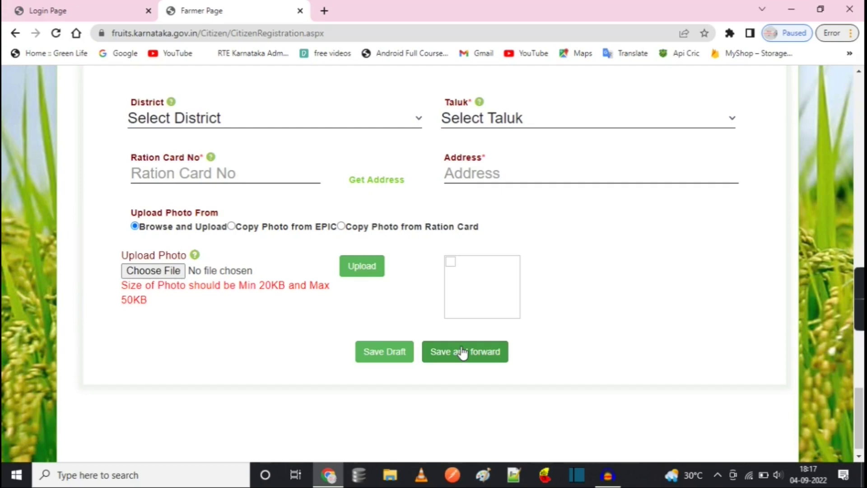
scroll(462, 352, down, 1)
scroll(461, 352, up, 5)
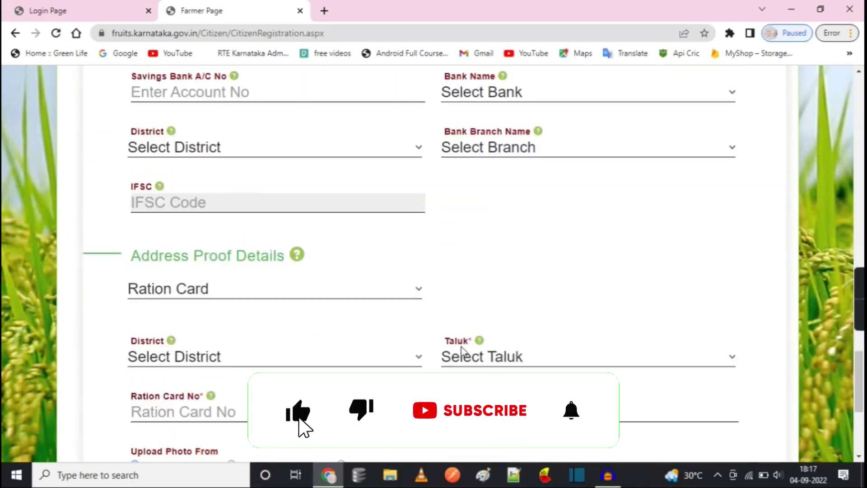
scroll(462, 352, down, 5)
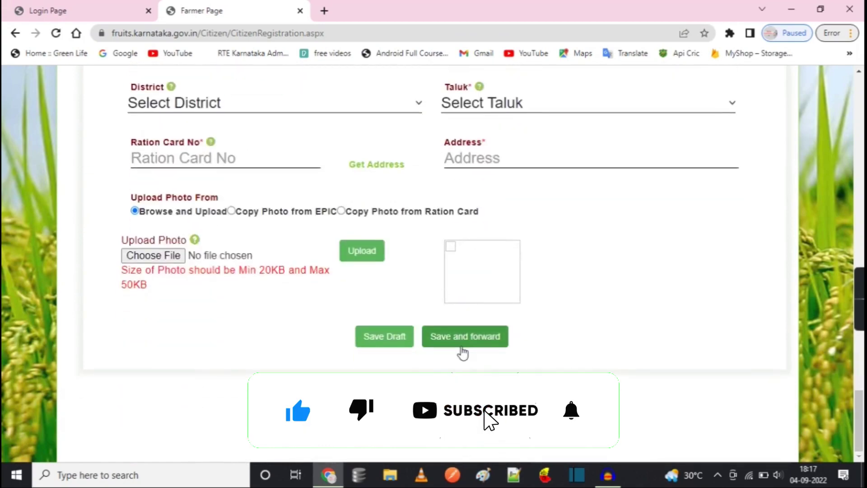